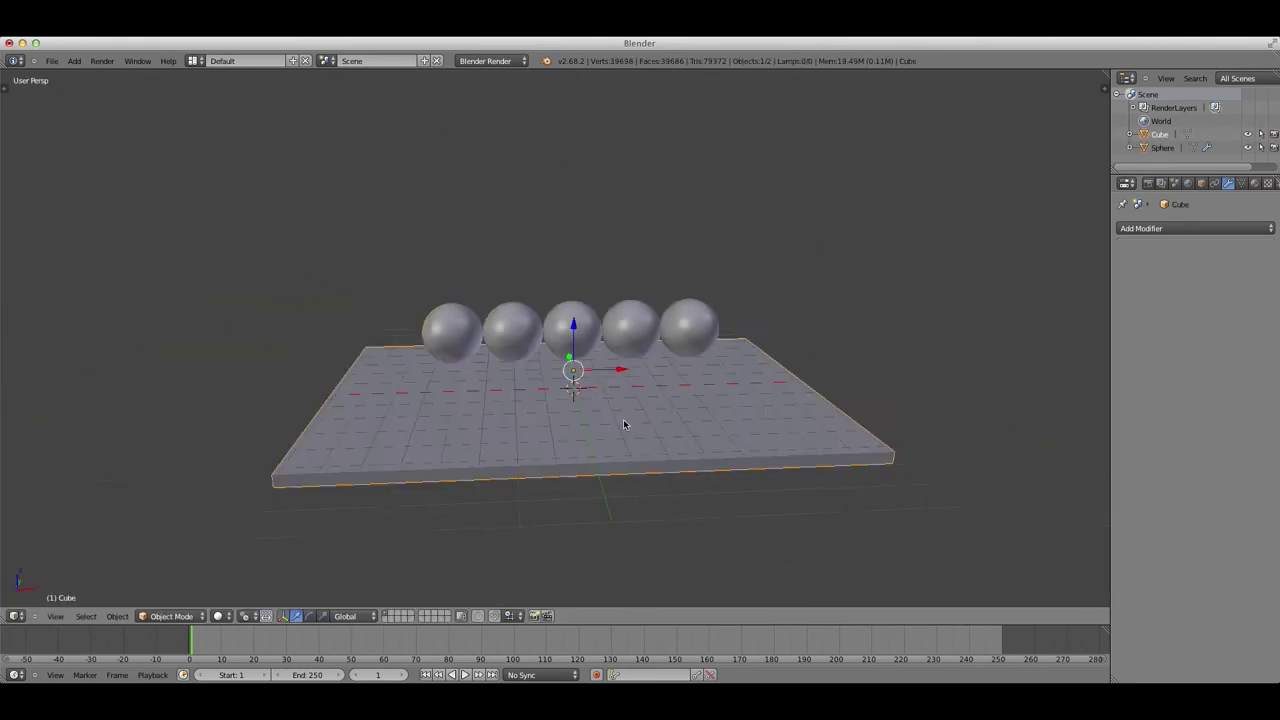
Move the cylinder 5 units along the Y axis, then view along the sphere row.
key(g)
key(y)
key(5)
key(KP_7)
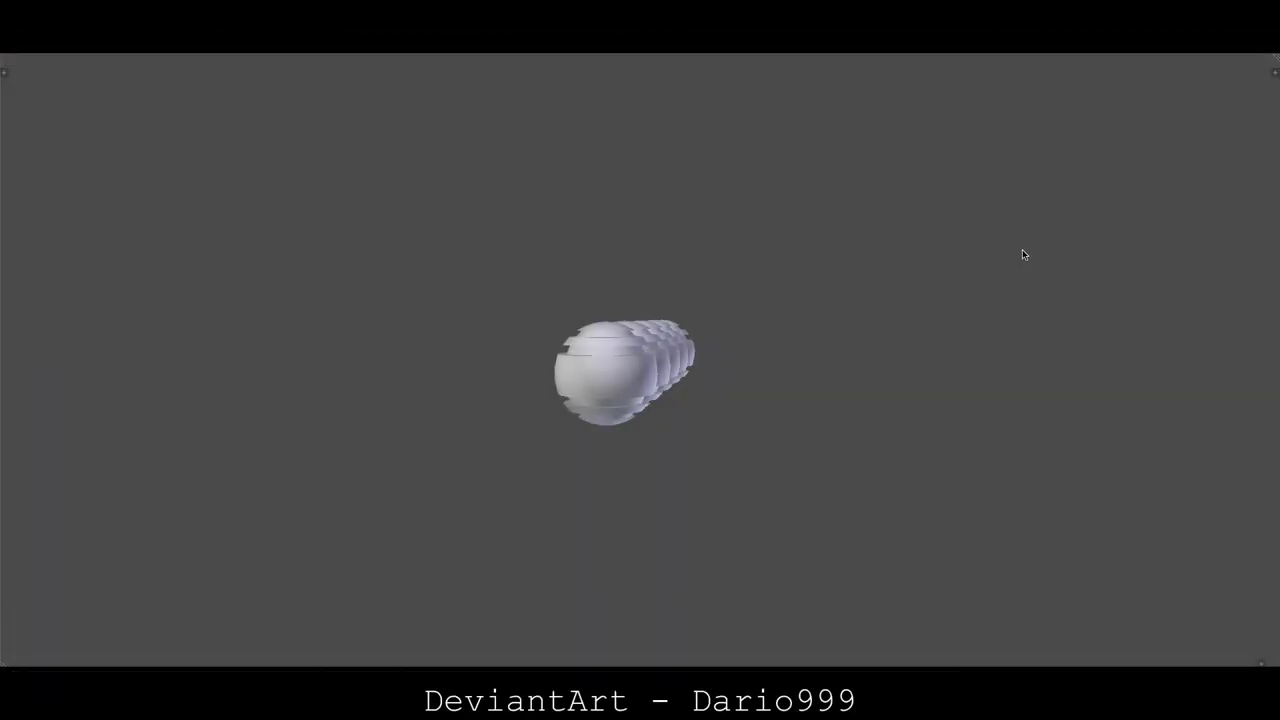
middle_drag(808, 254, 727, 256)
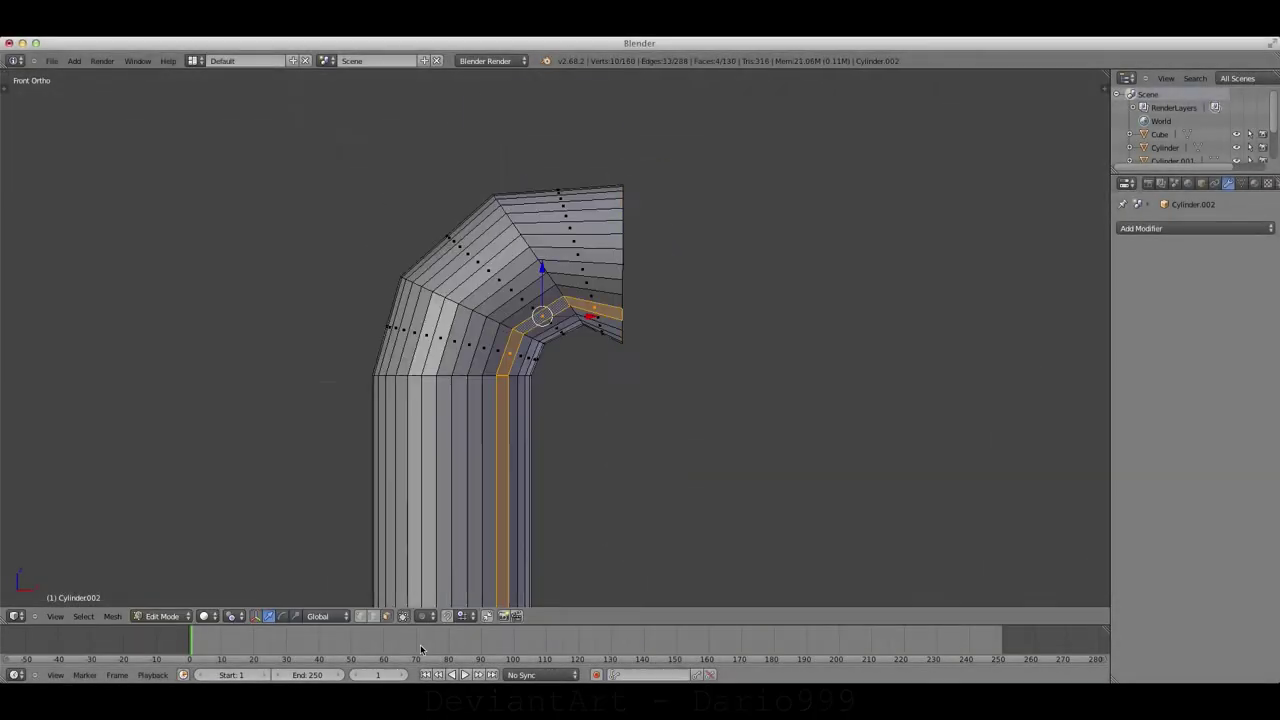
Cancel the pending transform, restoring the thin cylinder.
key(Escape)
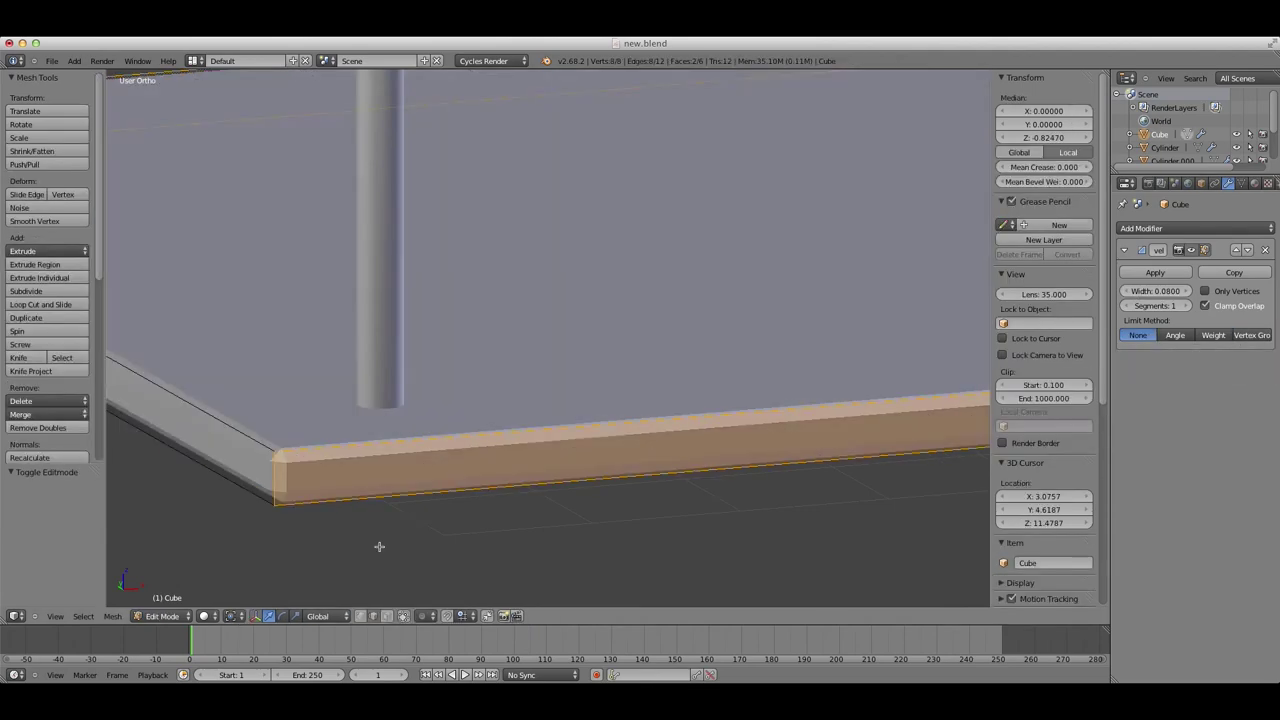
Limit the base's bevel to weighted edges.
click(1210, 335)
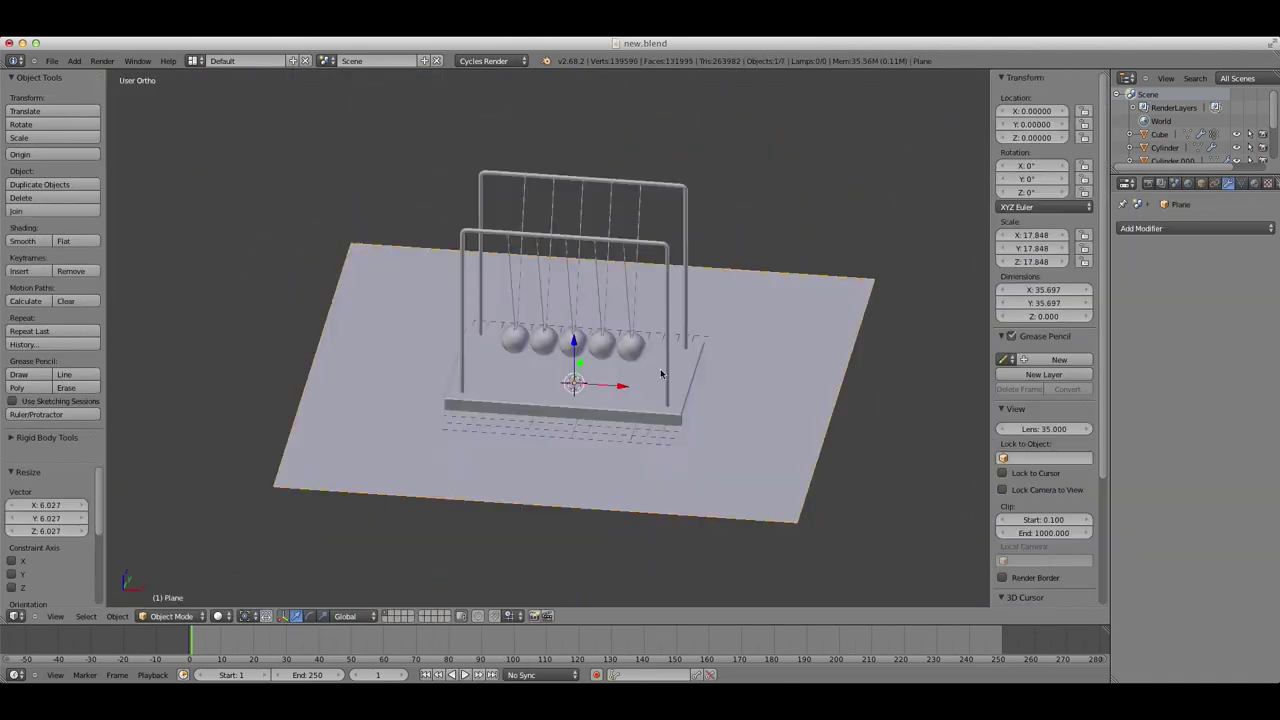